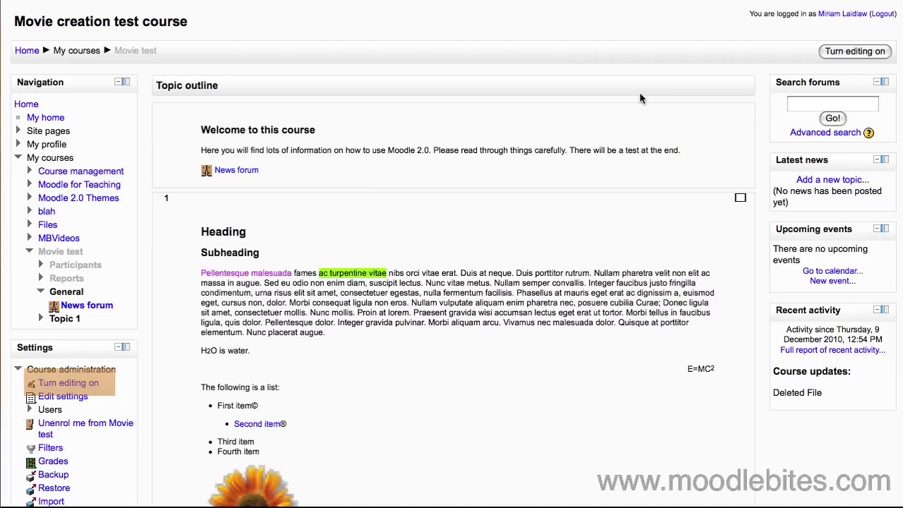
# Turn editing on for the Movie creation test course page
pyautogui.click(839, 54)
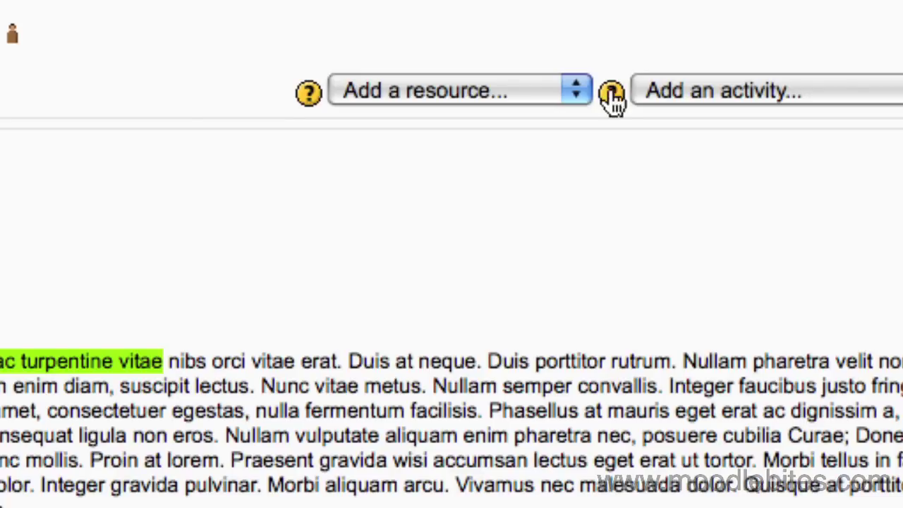
# Add a File resource and name it 'Homework week 3 term 4'
pyautogui.click(576, 89)
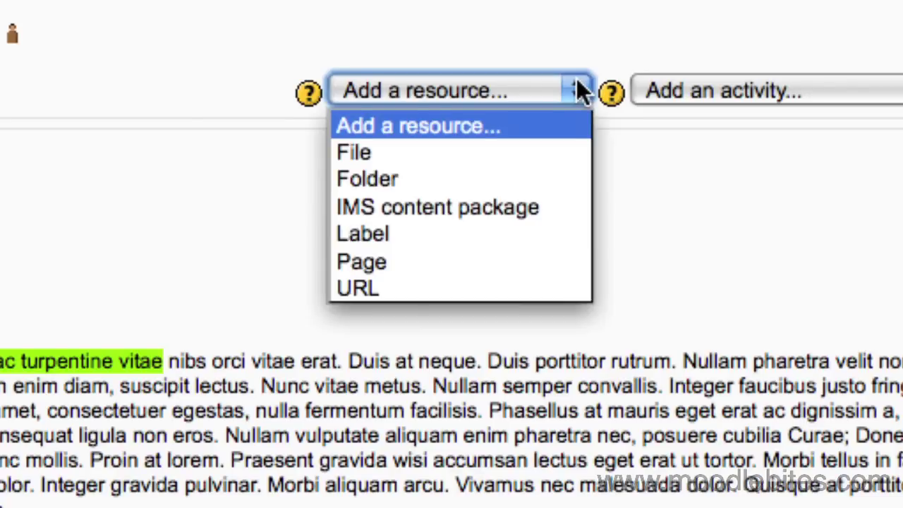
pyautogui.click(552, 157)
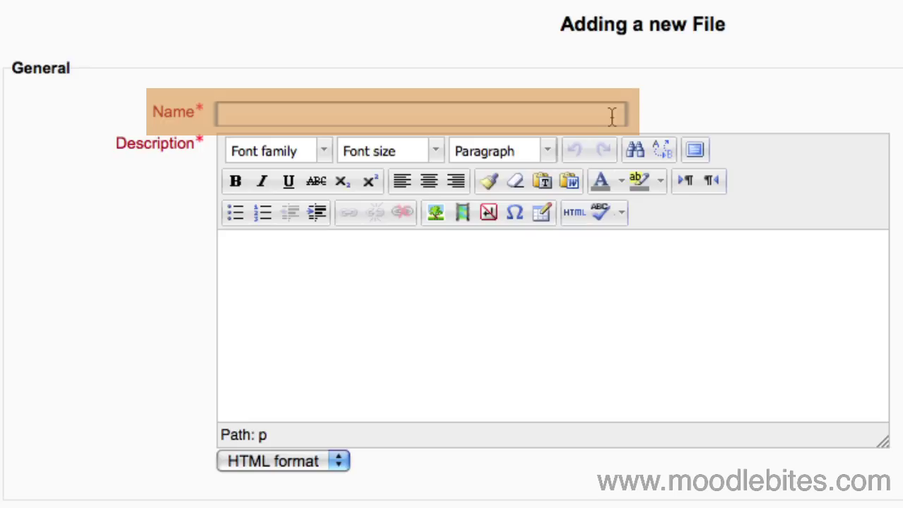
pyautogui.write('Homework week 3 term 4')
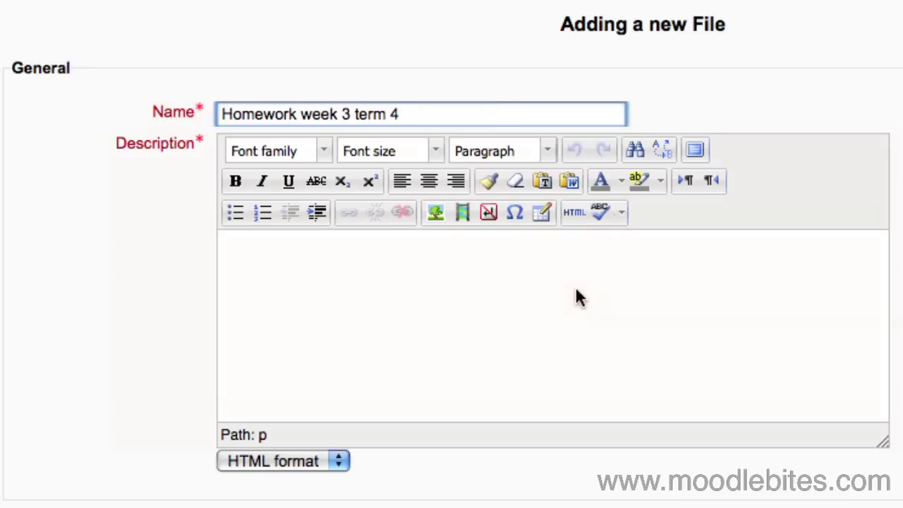
# Enter the description 'Room 19 homework due Friday'
pyautogui.click(576, 289)
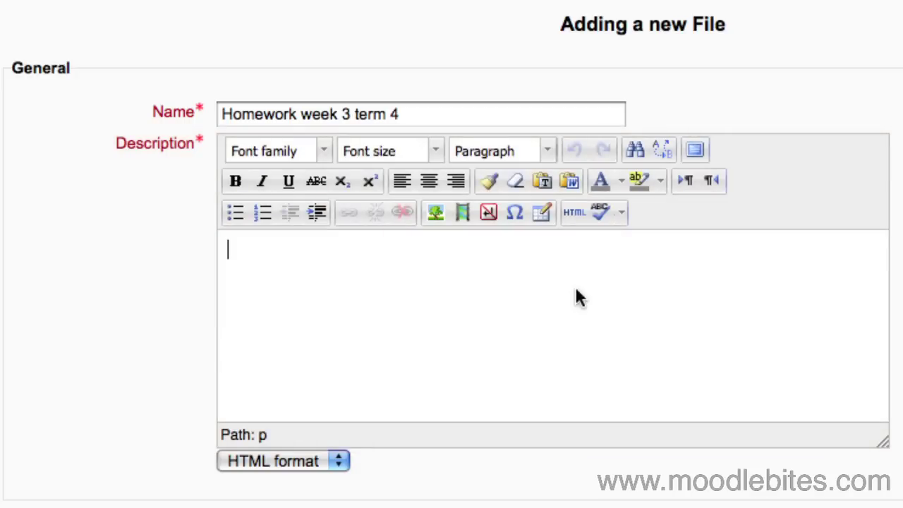
pyautogui.write('H')
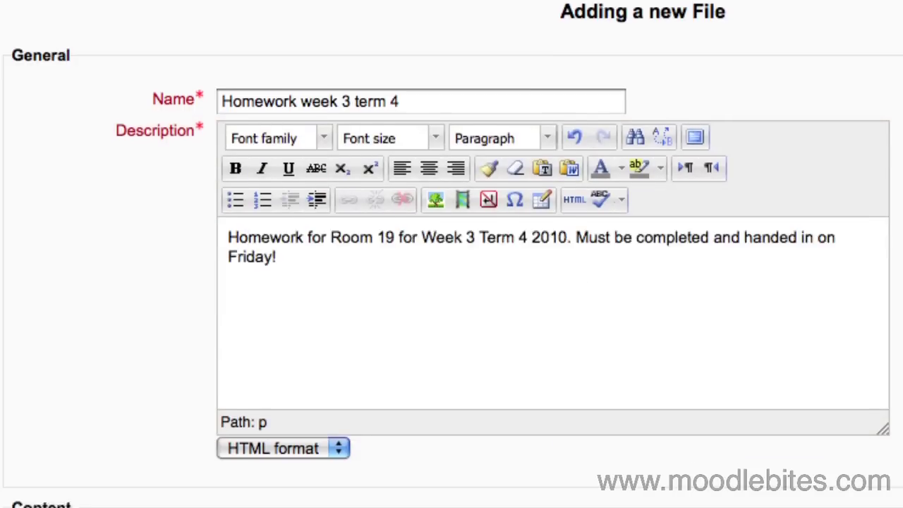
pyautogui.scroll(-5, 451, 254)
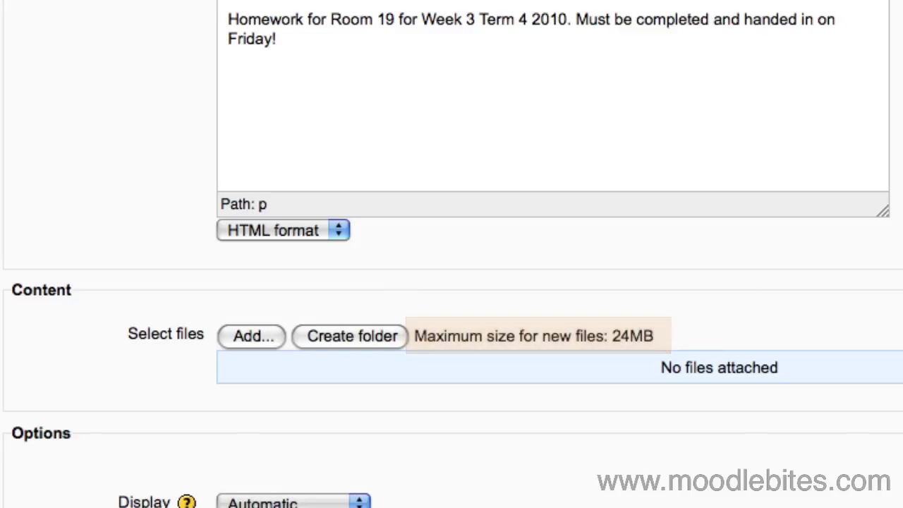
# Choose About Stacks.pdf from Documents in the file picker's upload form
pyautogui.click(255, 338)
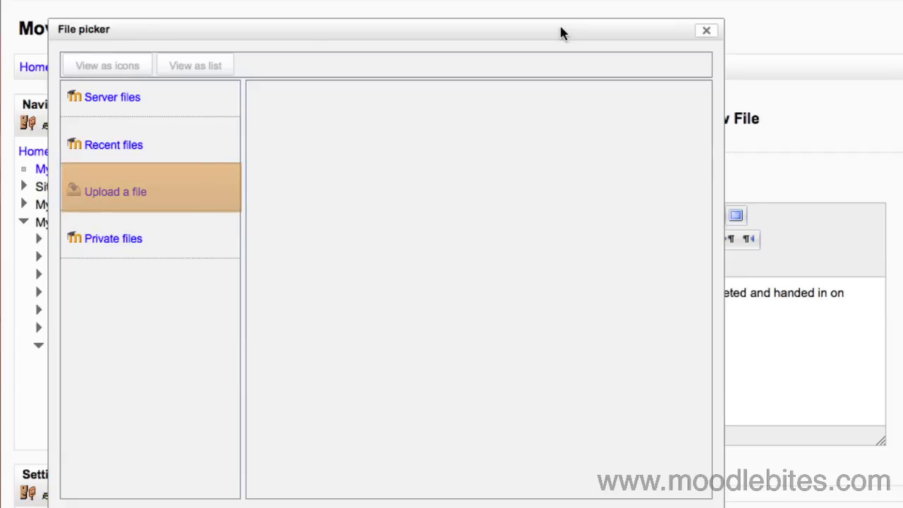
pyautogui.click(113, 199)
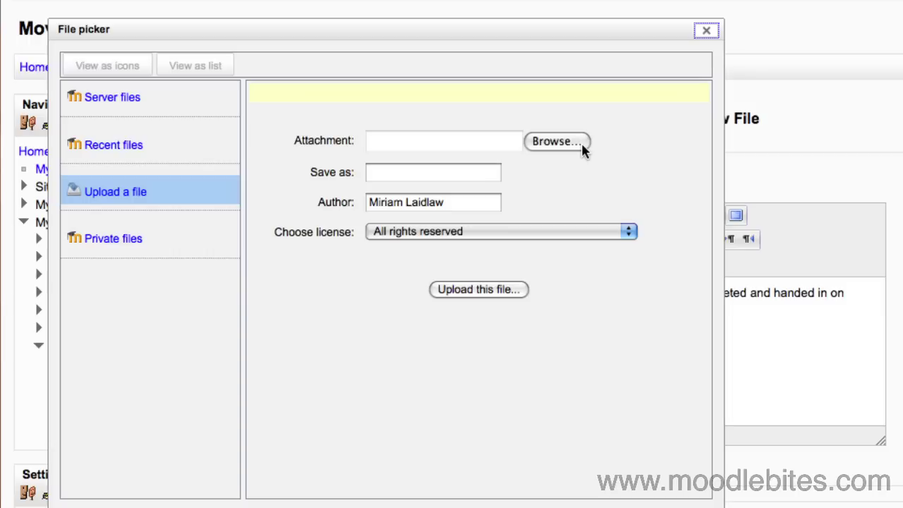
pyautogui.click(580, 140)
pyautogui.click(796, 67)
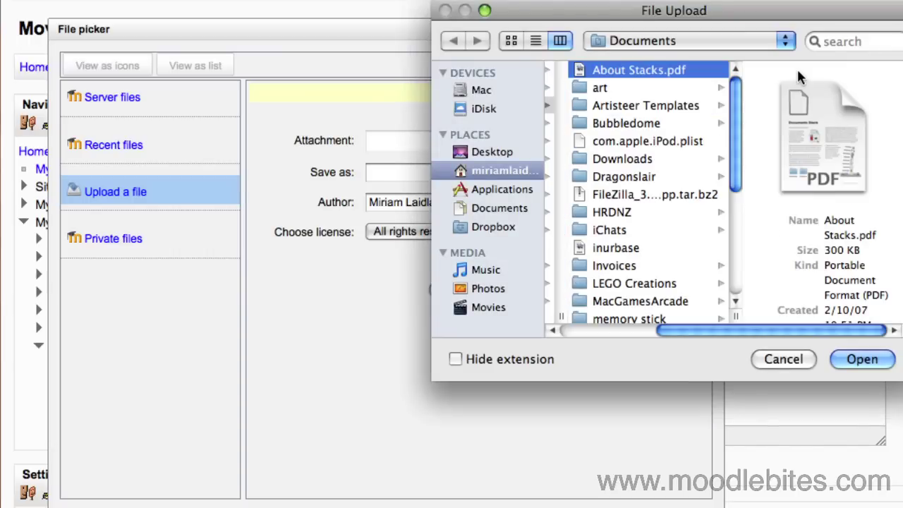
pyautogui.click(859, 361)
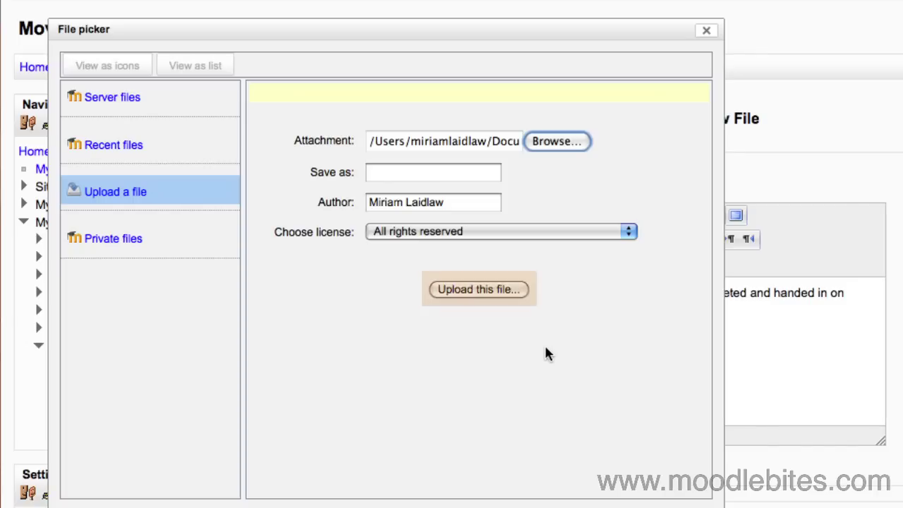
# Upload About Stacks.pdf and check the Display options, leaving Display at Automatic
pyautogui.click(498, 290)
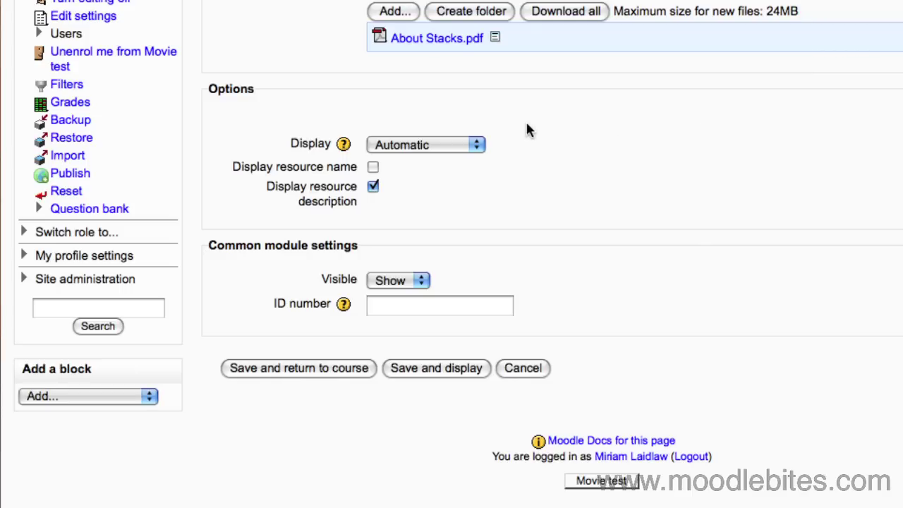
pyautogui.click(476, 144)
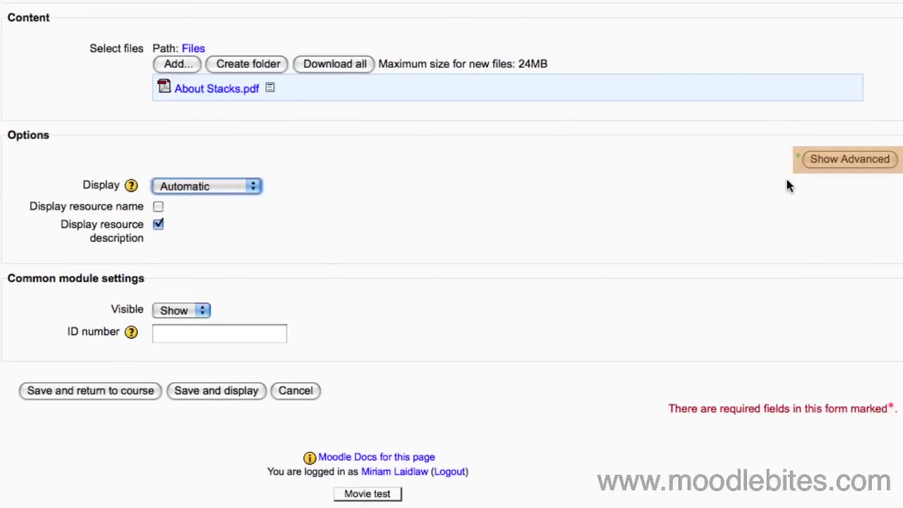
# Show the advanced options and try the In pop-up and Embed display modes
pyautogui.click(840, 163)
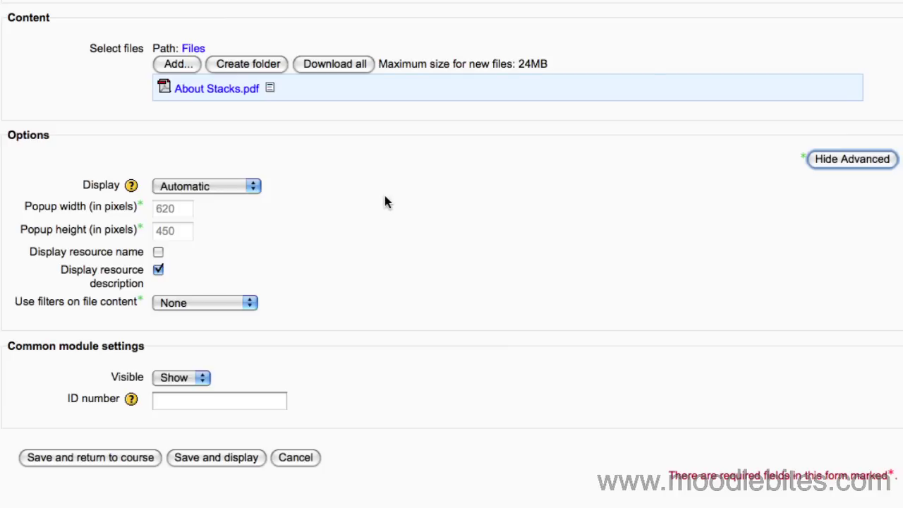
pyautogui.click(255, 186)
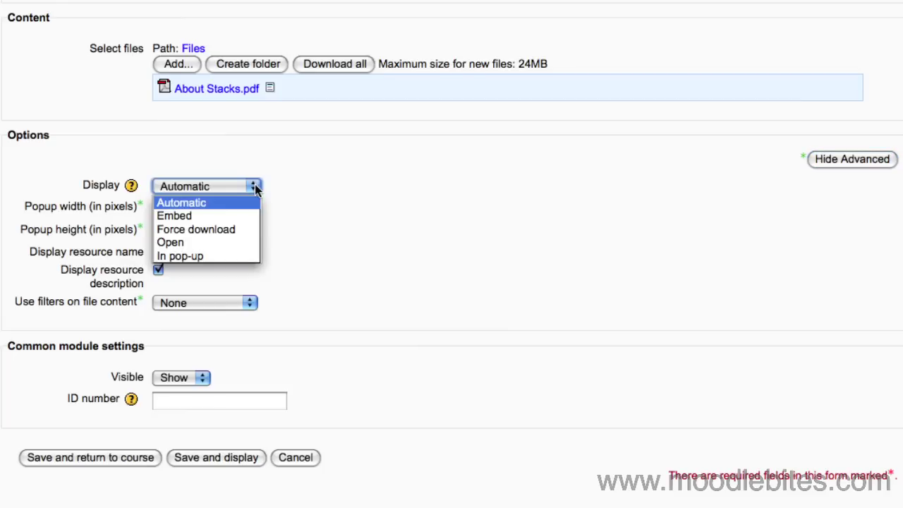
pyautogui.click(224, 253)
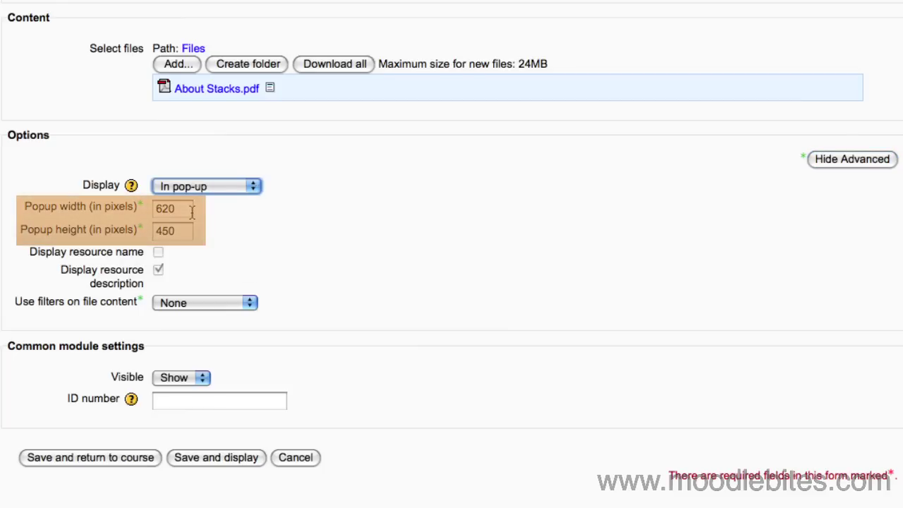
pyautogui.click(252, 186)
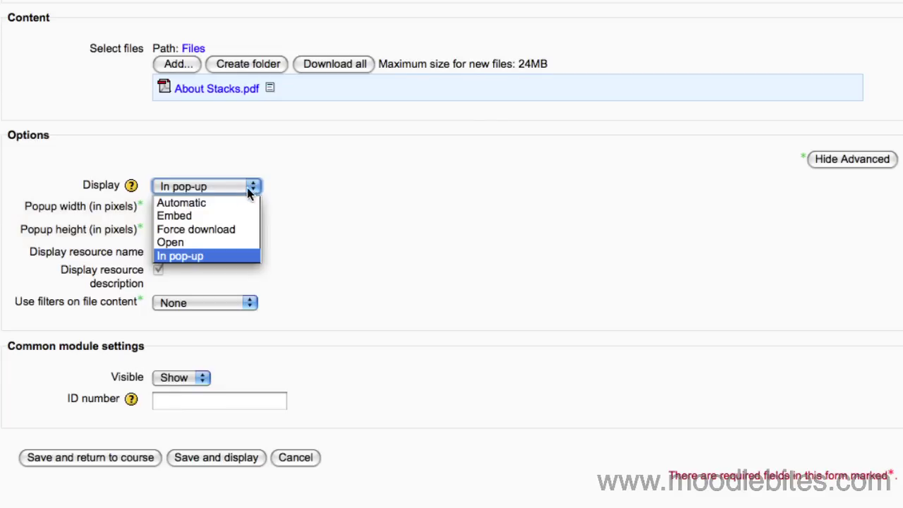
pyautogui.click(237, 216)
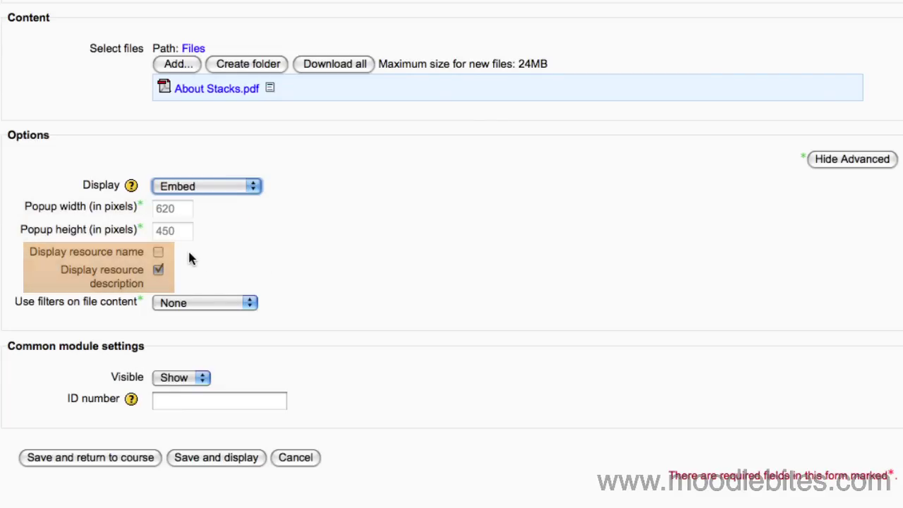
# Leave file content filters at None and reset Display to Automatic
pyautogui.click(250, 303)
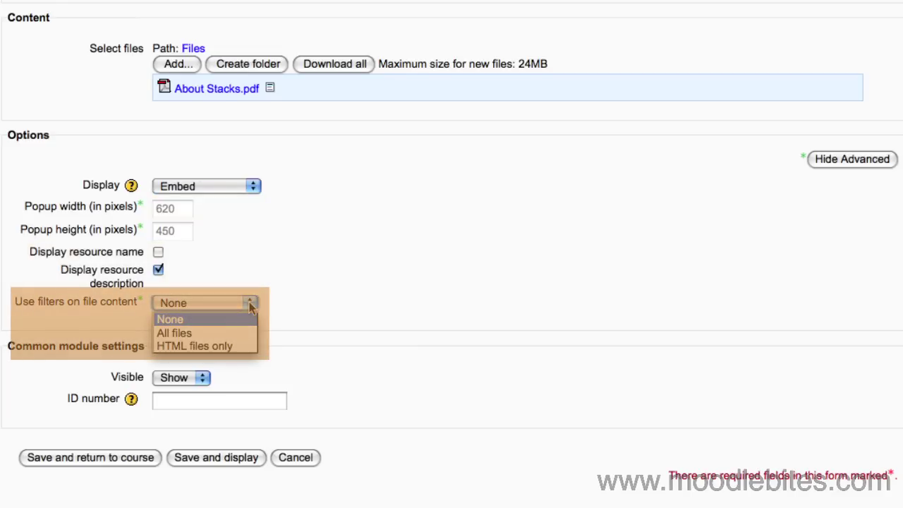
pyautogui.click(270, 233)
pyautogui.click(258, 187)
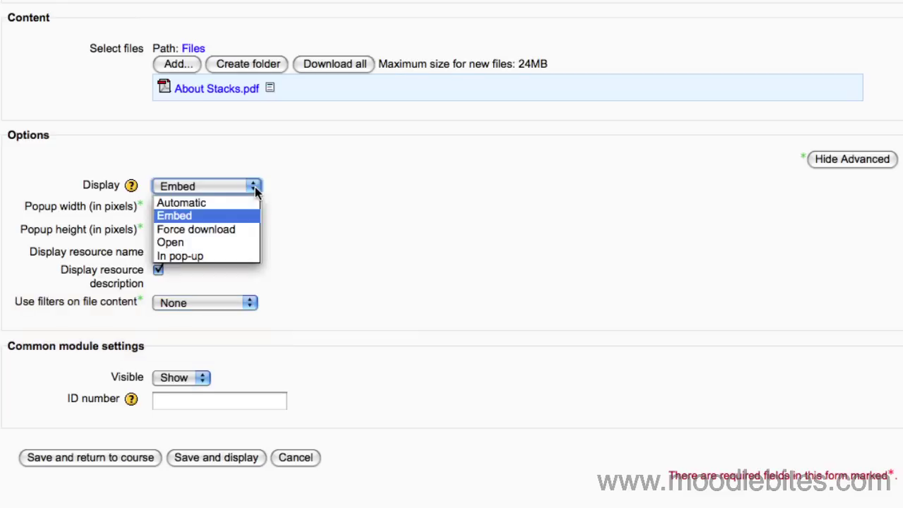
pyautogui.click(241, 204)
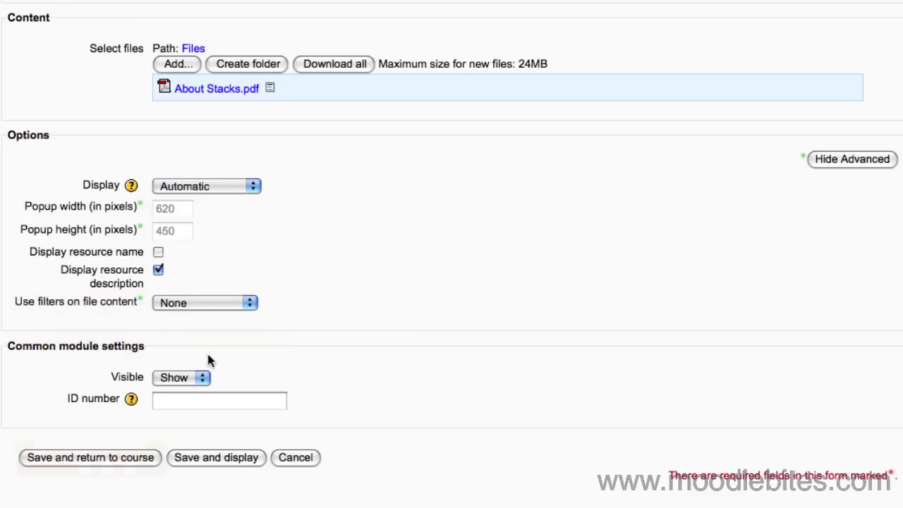
# Save Homework week 3 term 4 to the course and reopen its settings
pyautogui.click(114, 458)
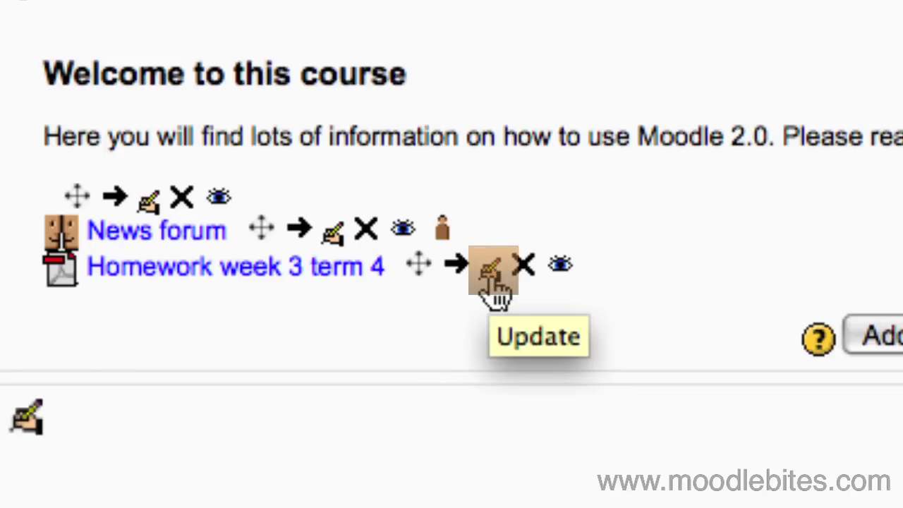
pyautogui.click(490, 280)
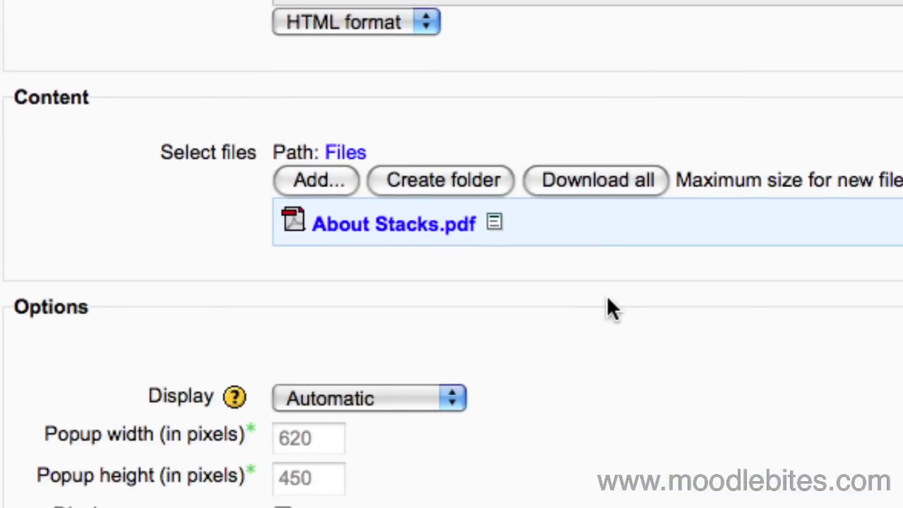
# Delete the attached About Stacks.pdf from the resource
pyautogui.click(495, 230)
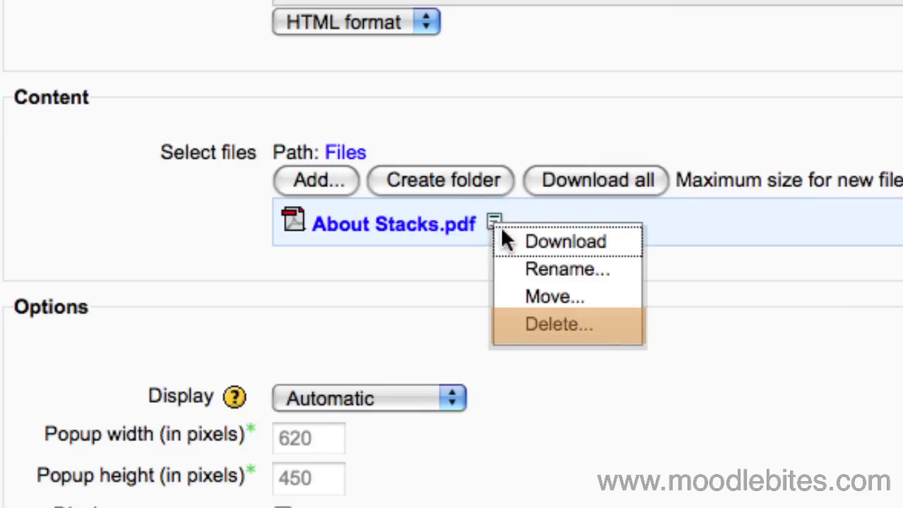
pyautogui.click(550, 318)
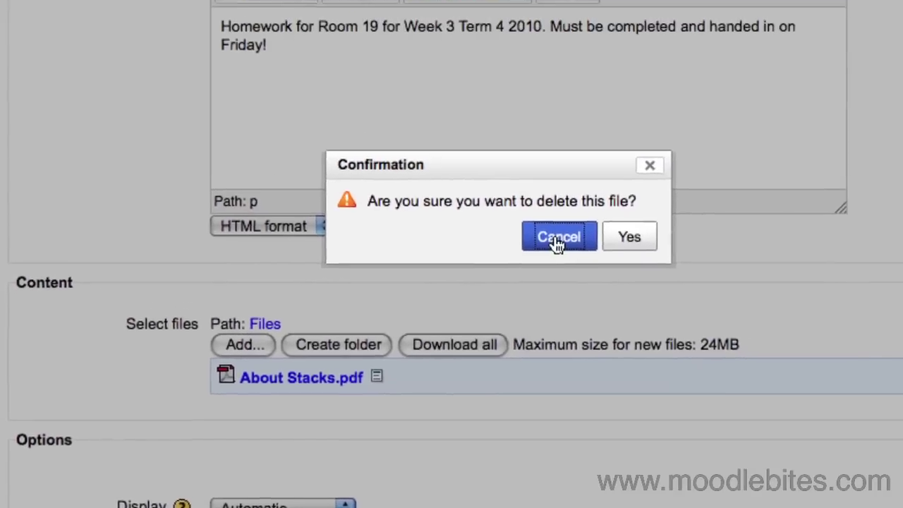
pyautogui.click(630, 245)
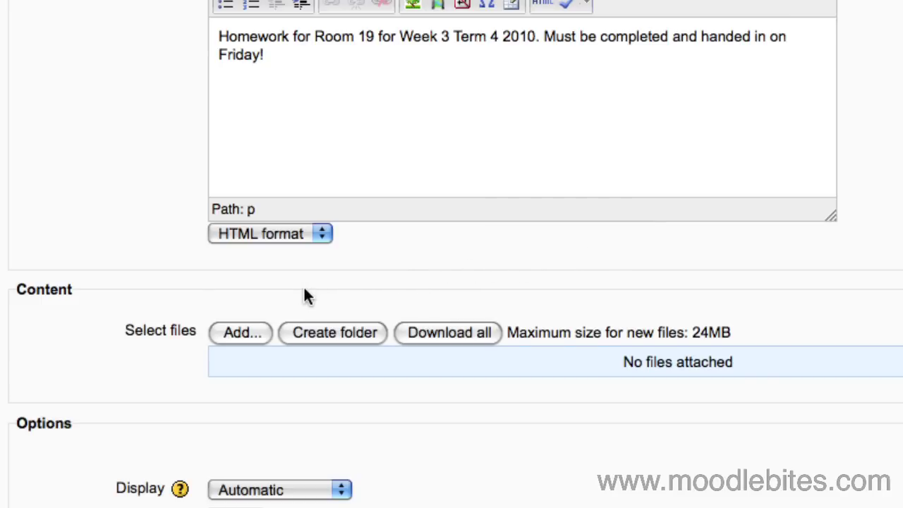
# Re-upload About Stacks.pdf from Documents as the resource's content file
pyautogui.click(238, 332)
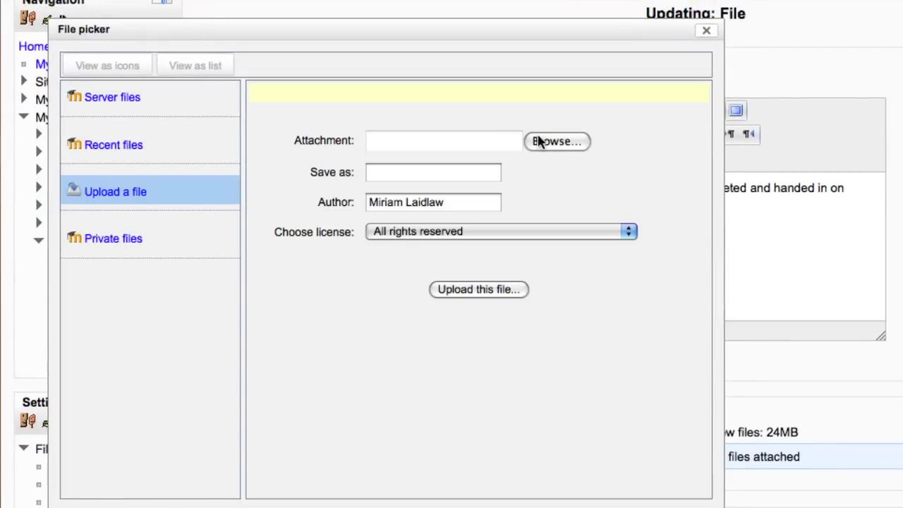
pyautogui.click(540, 141)
pyautogui.click(790, 70)
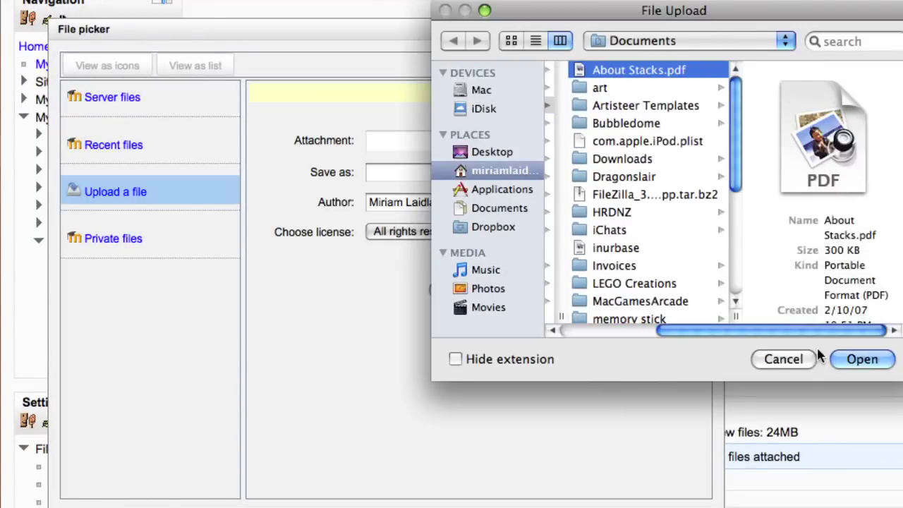
pyautogui.click(860, 359)
pyautogui.click(493, 291)
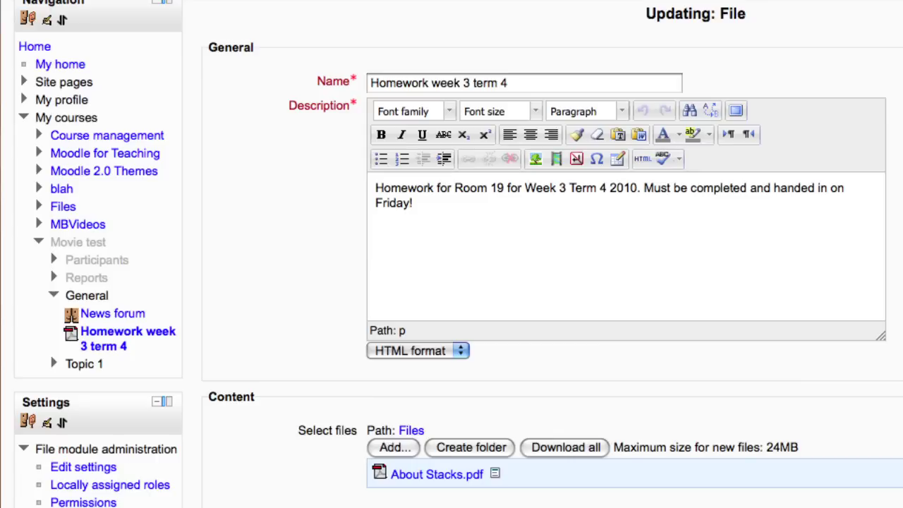
pyautogui.scroll(-10, 465, 282)
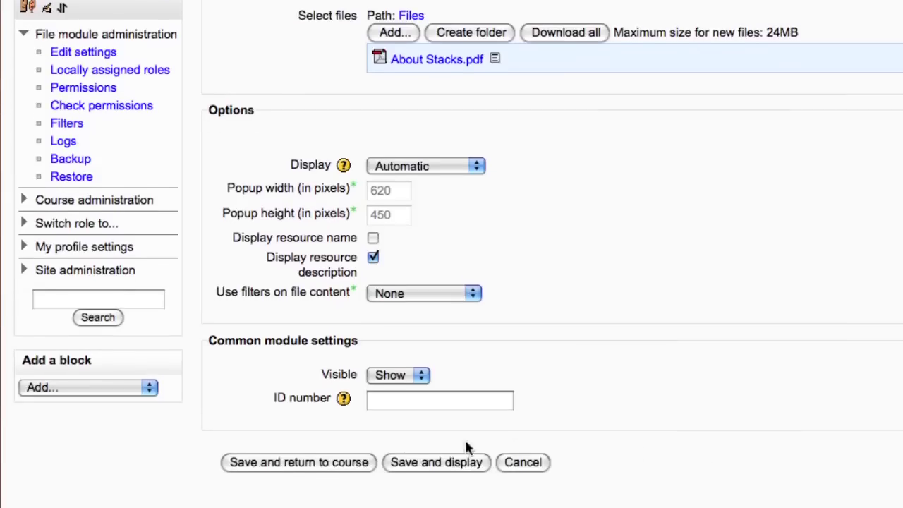